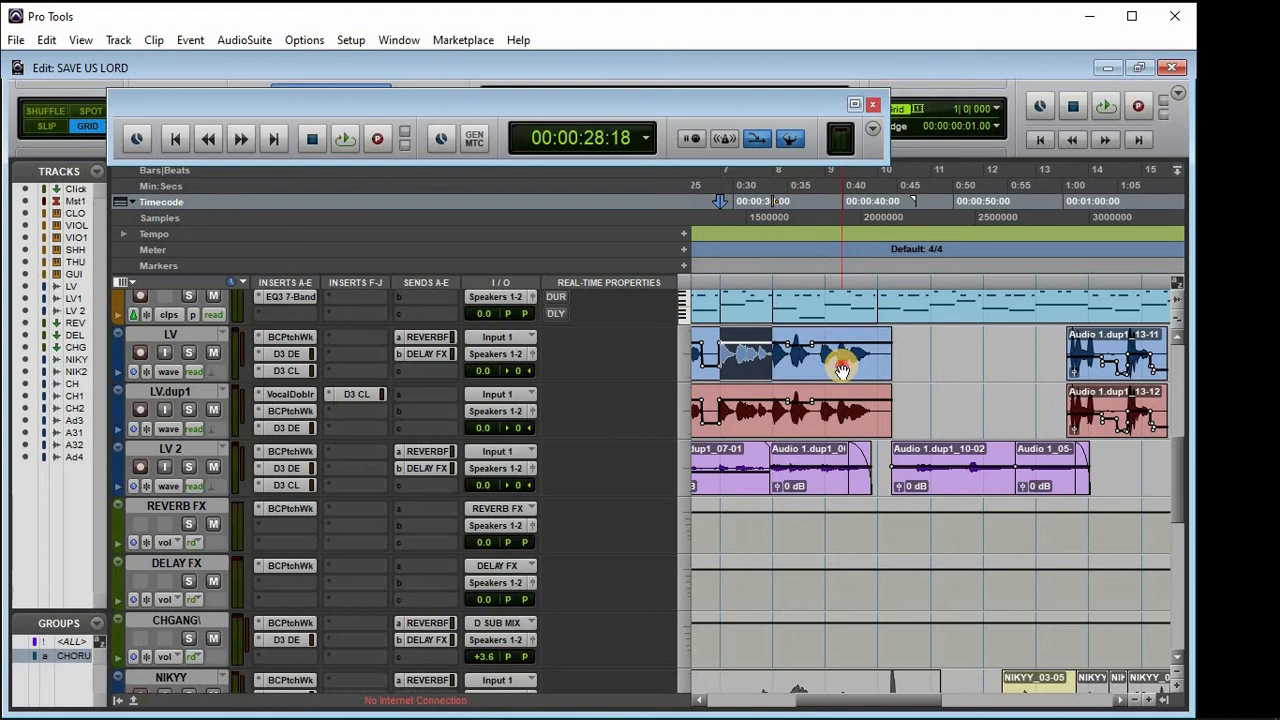
# Select the part of the LV track's vocal clip between bars 7 and 8.
pyautogui.click(930, 362)
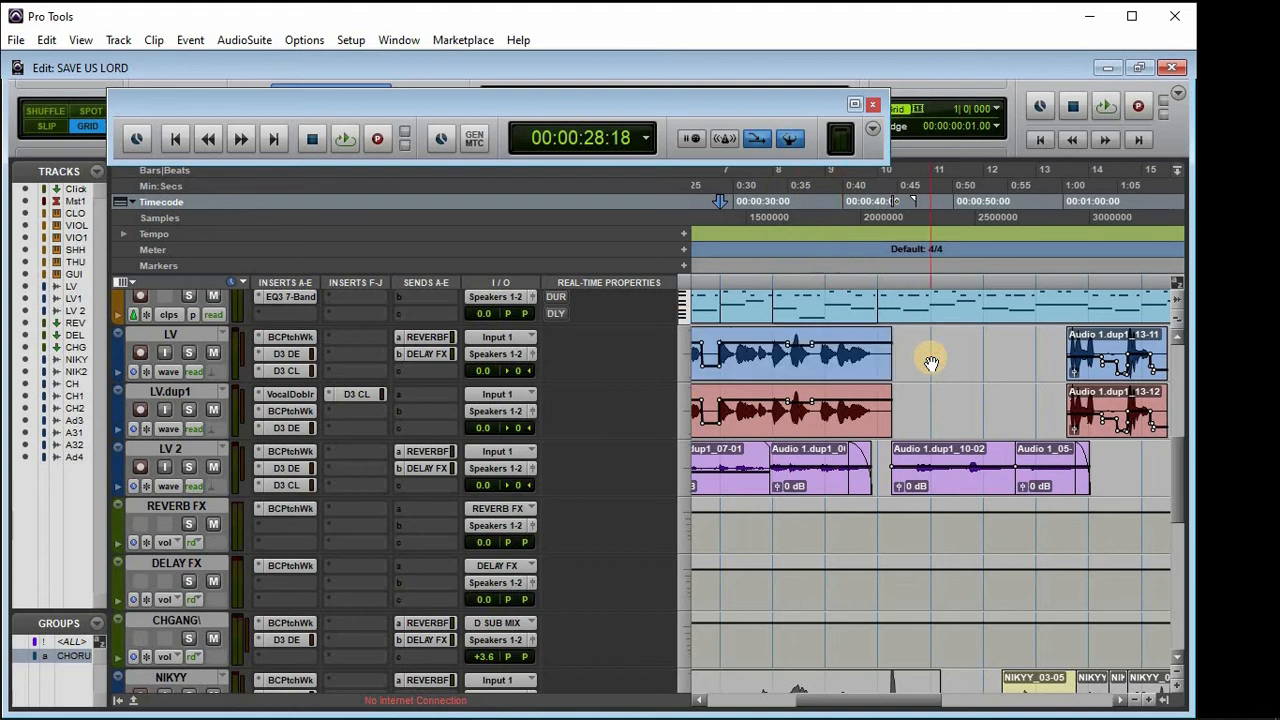
pyautogui.click(734, 333)
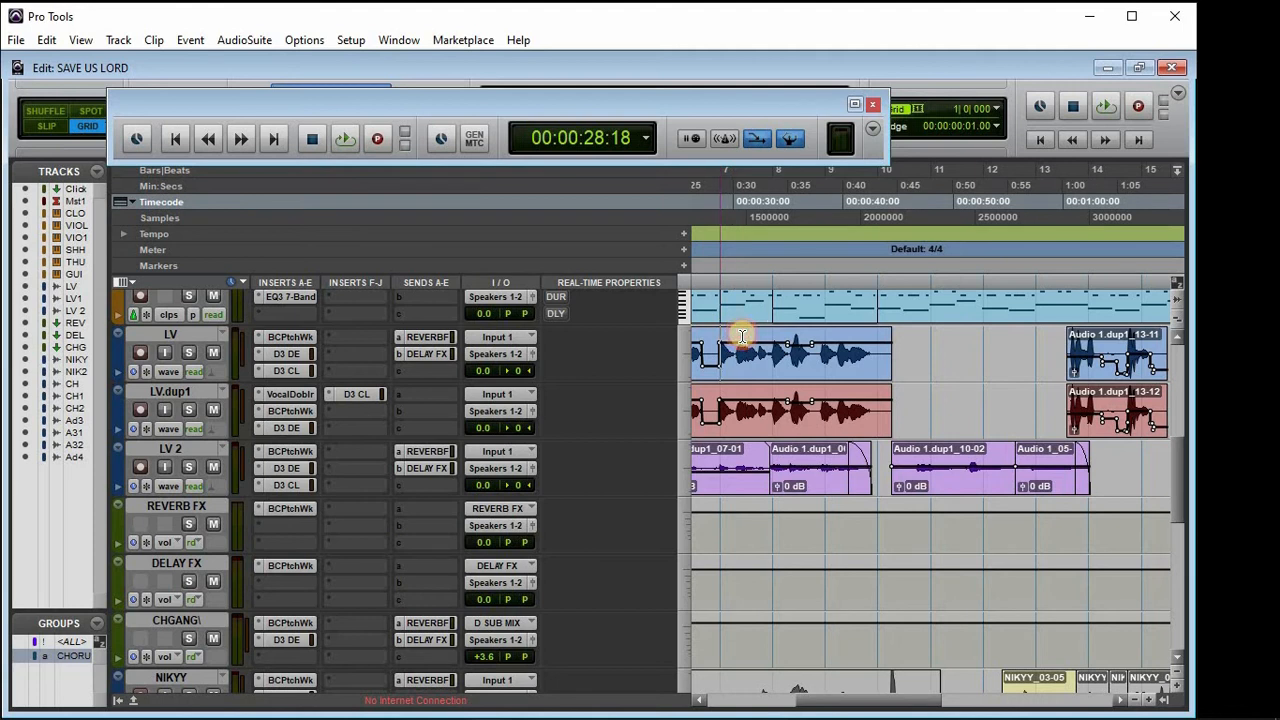
pyautogui.moveTo(743, 334); pyautogui.dragTo(751, 338)
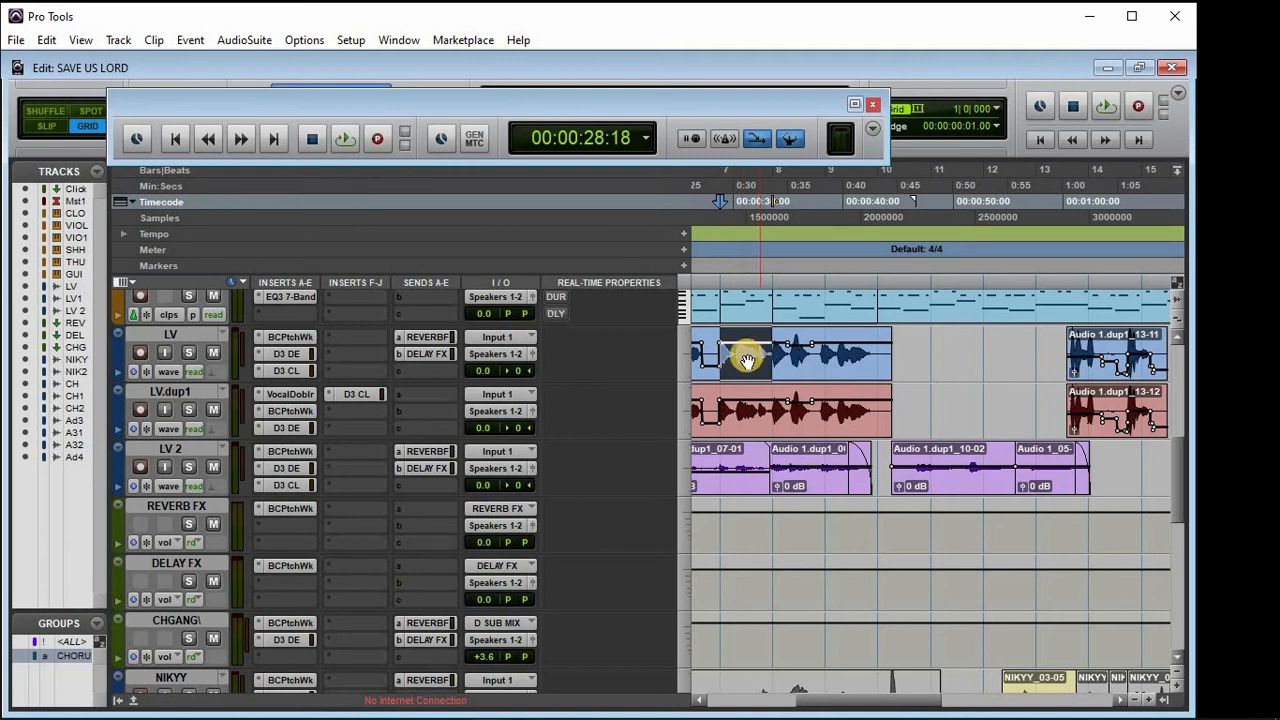
# Open the ValhallaShimmer AudioSuite reverb for the selected LV audio and move its window clear of the selection.
pyautogui.click(232, 39)
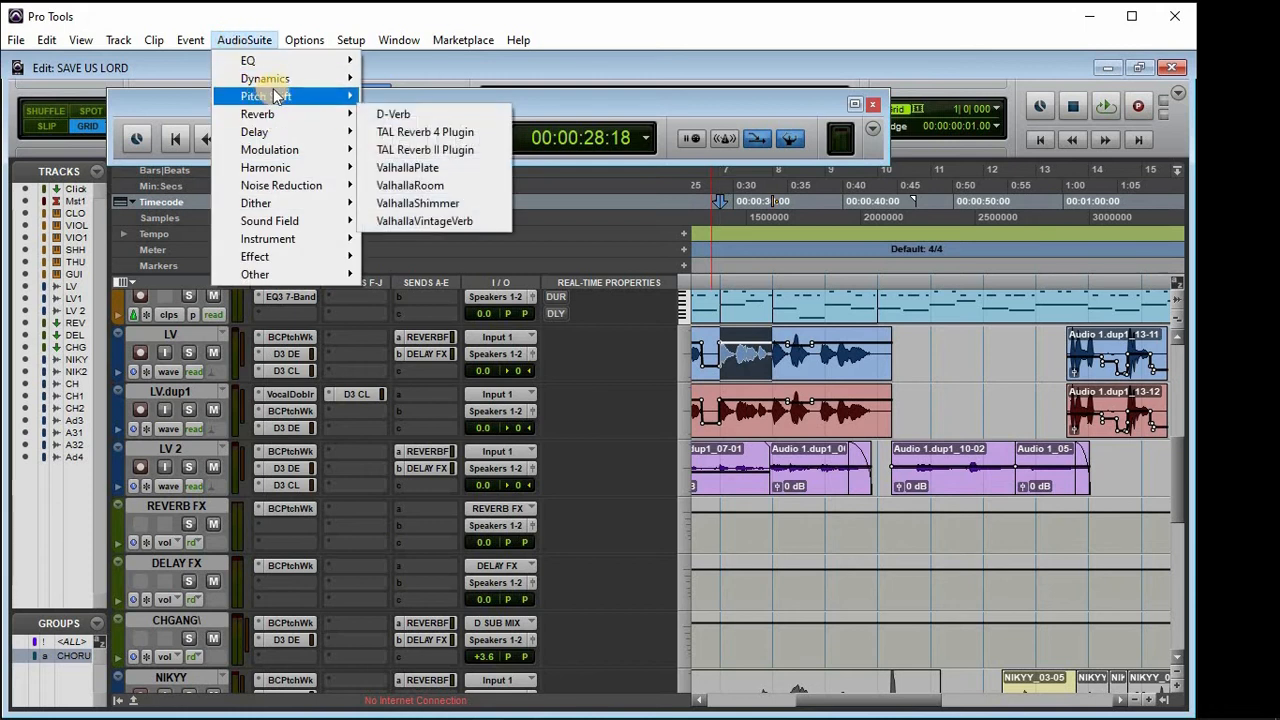
pyautogui.moveTo(280, 84)
pyautogui.moveTo(282, 115)
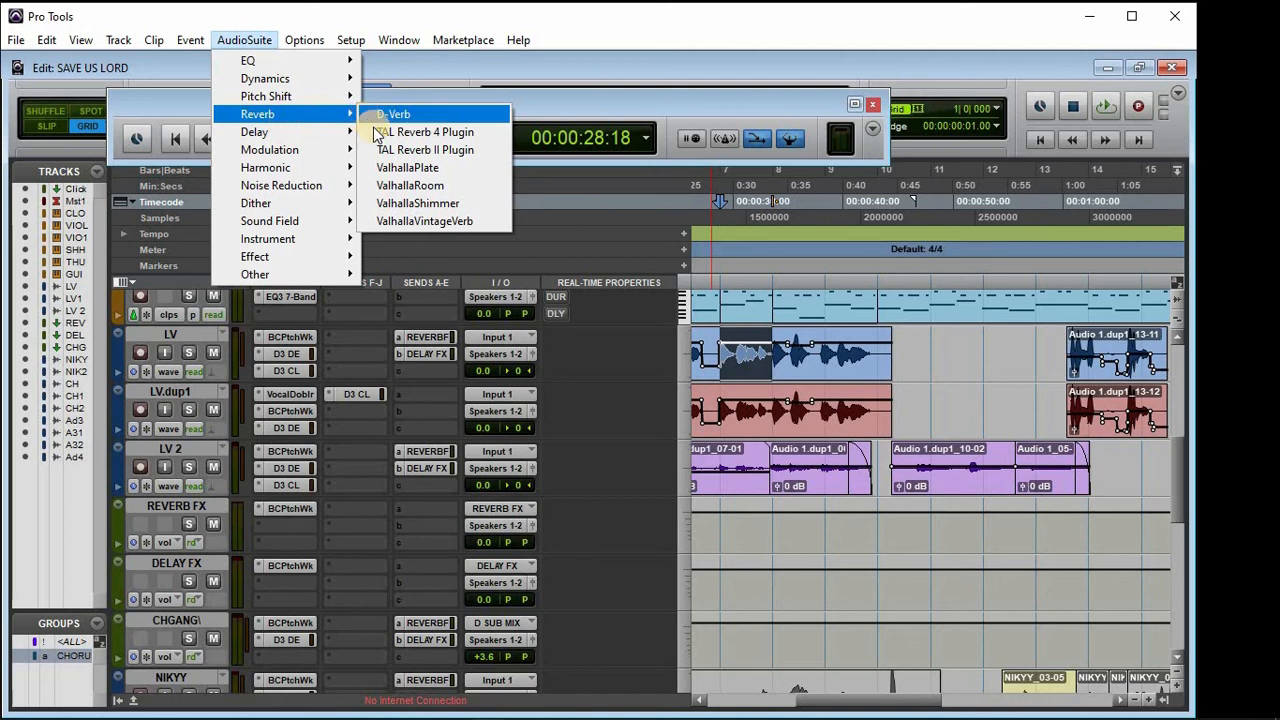
pyautogui.click(440, 204)
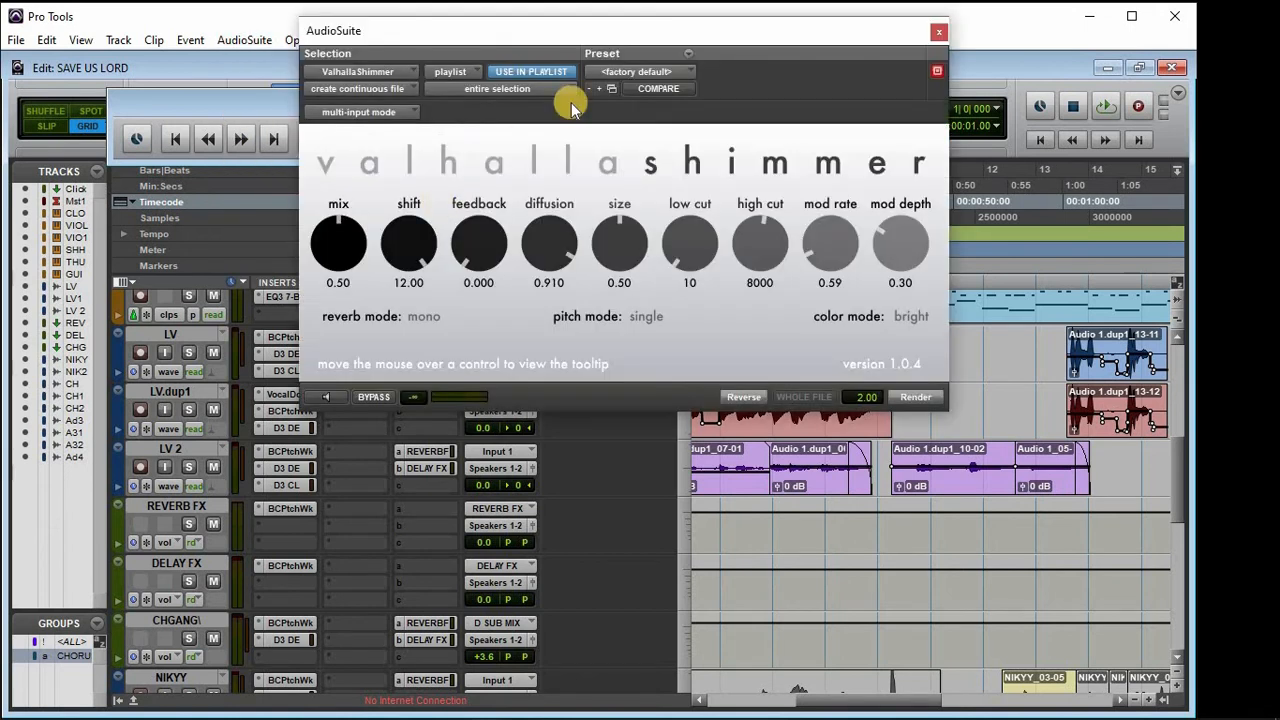
pyautogui.moveTo(620, 38); pyautogui.dragTo(348, 49)
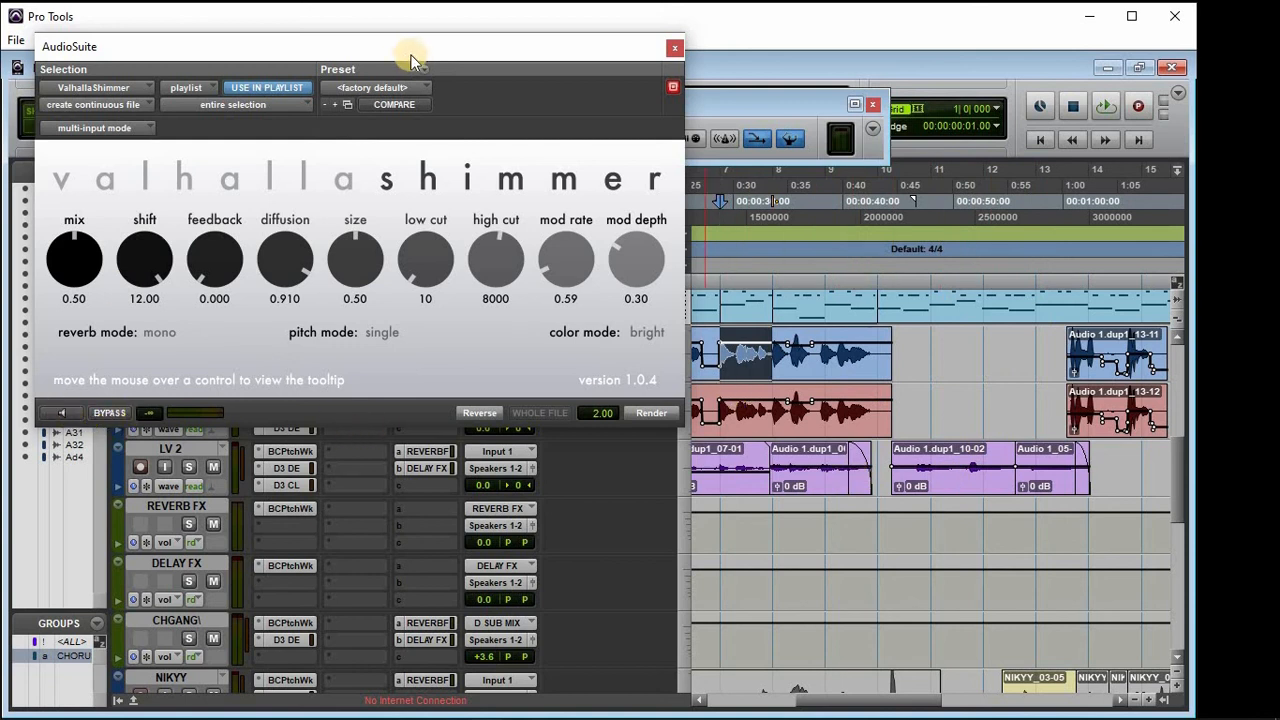
pyautogui.moveTo(409, 51); pyautogui.dragTo(509, 63)
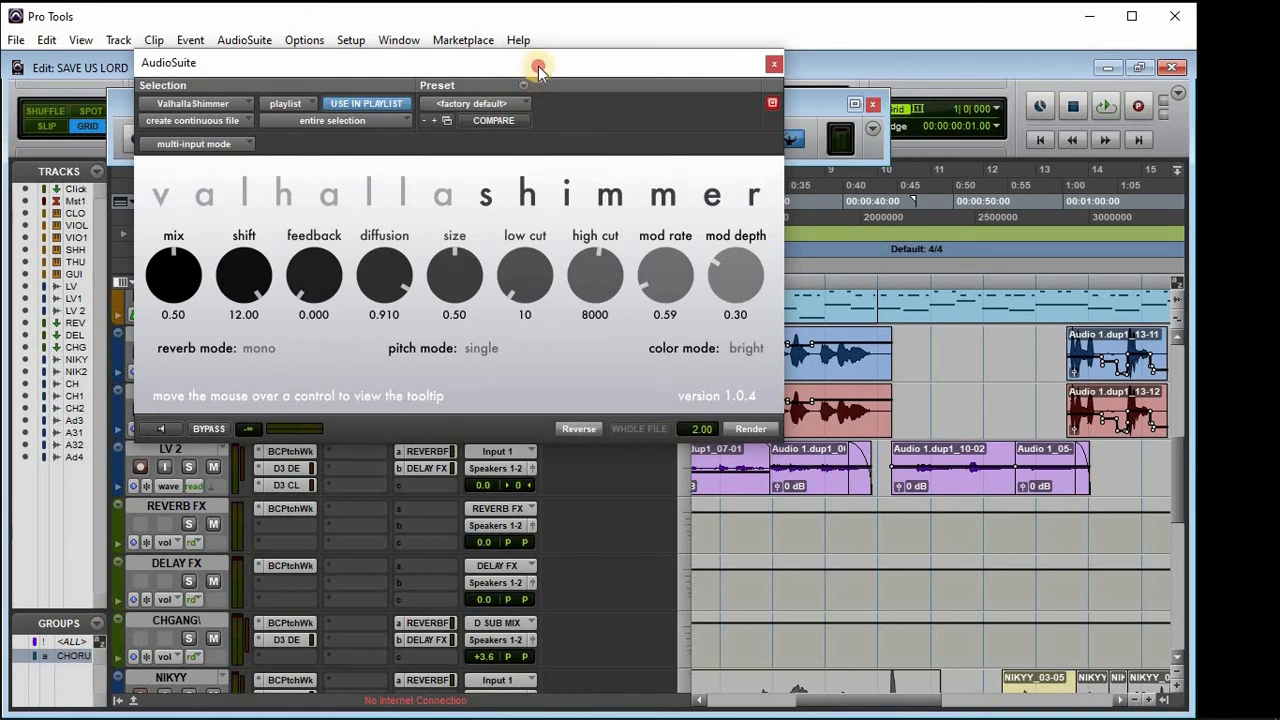
pyautogui.moveTo(538, 62); pyautogui.dragTo(474, 54)
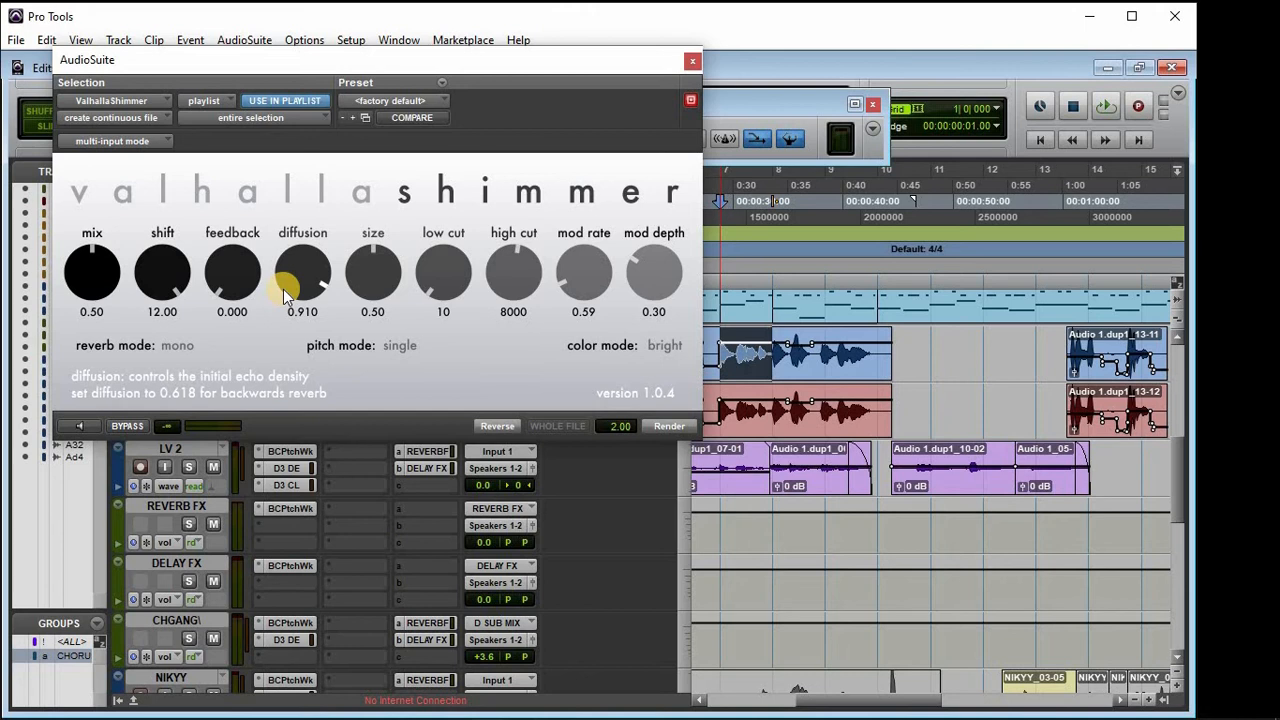
# Try to preview the ValhallaShimmer effect on the selection, and close the plug-in window.
pyautogui.click(82, 424)
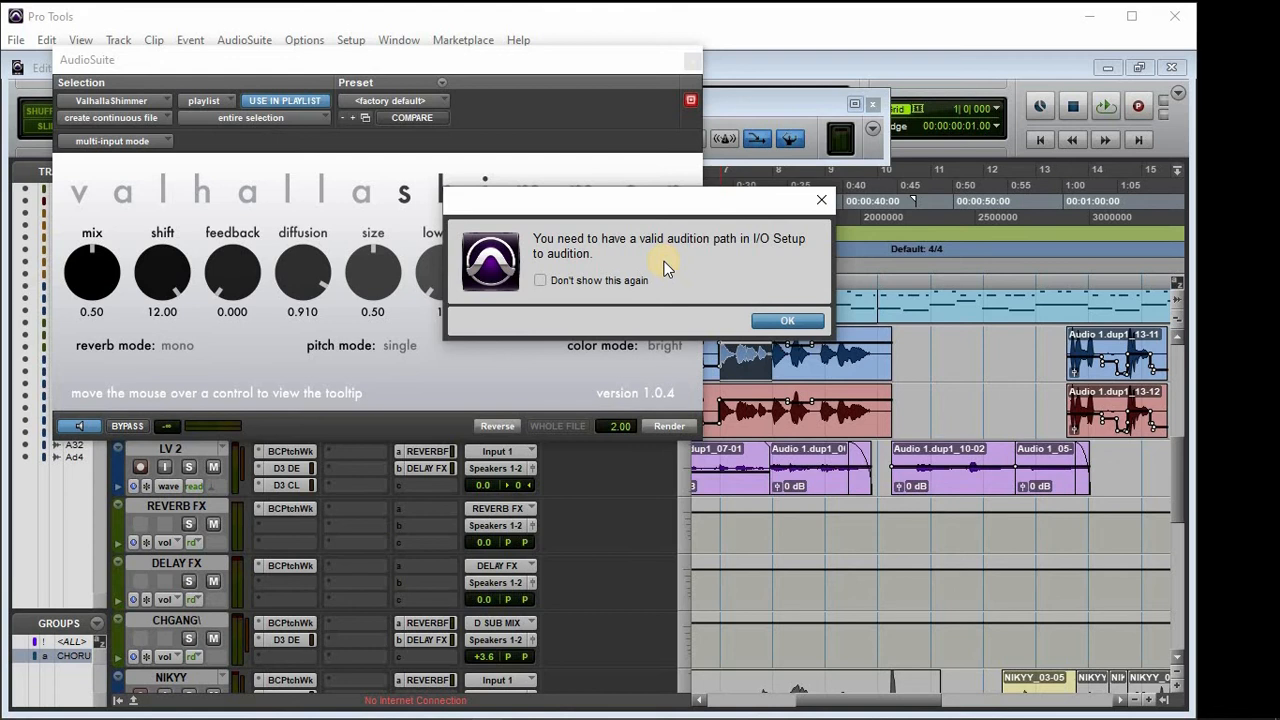
pyautogui.click(784, 326)
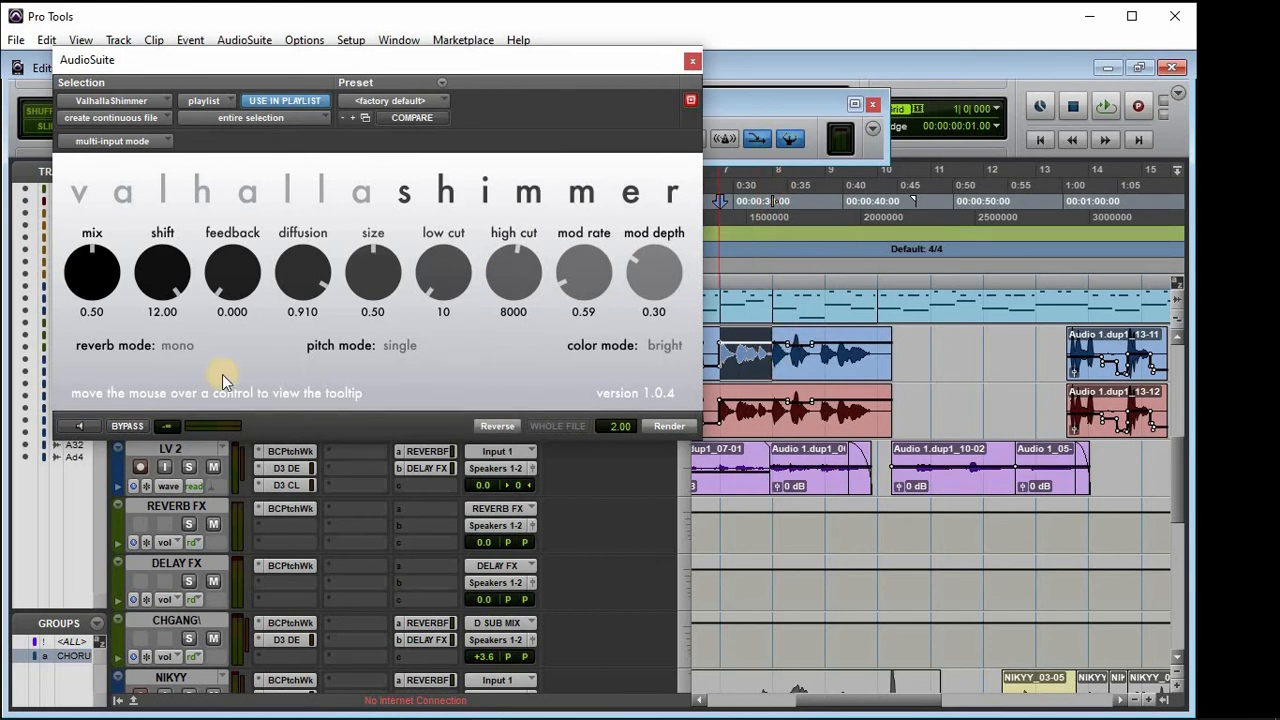
pyautogui.click(90, 424)
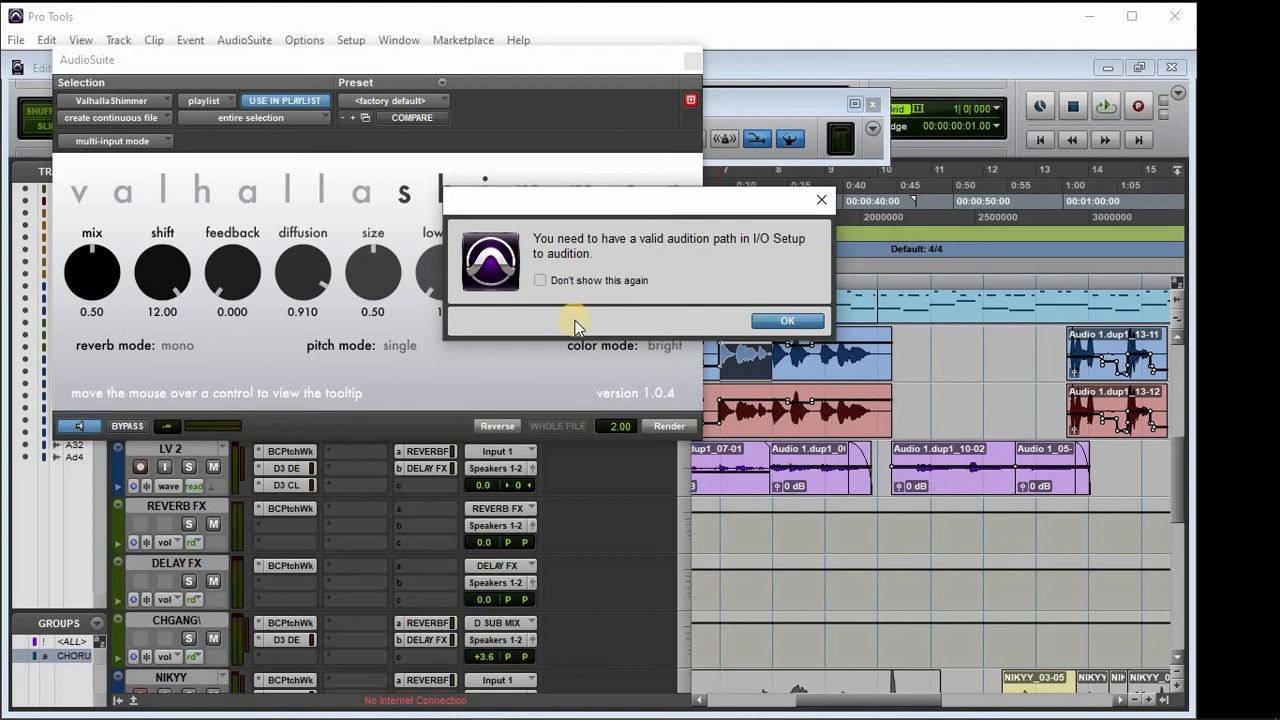
pyautogui.click(780, 326)
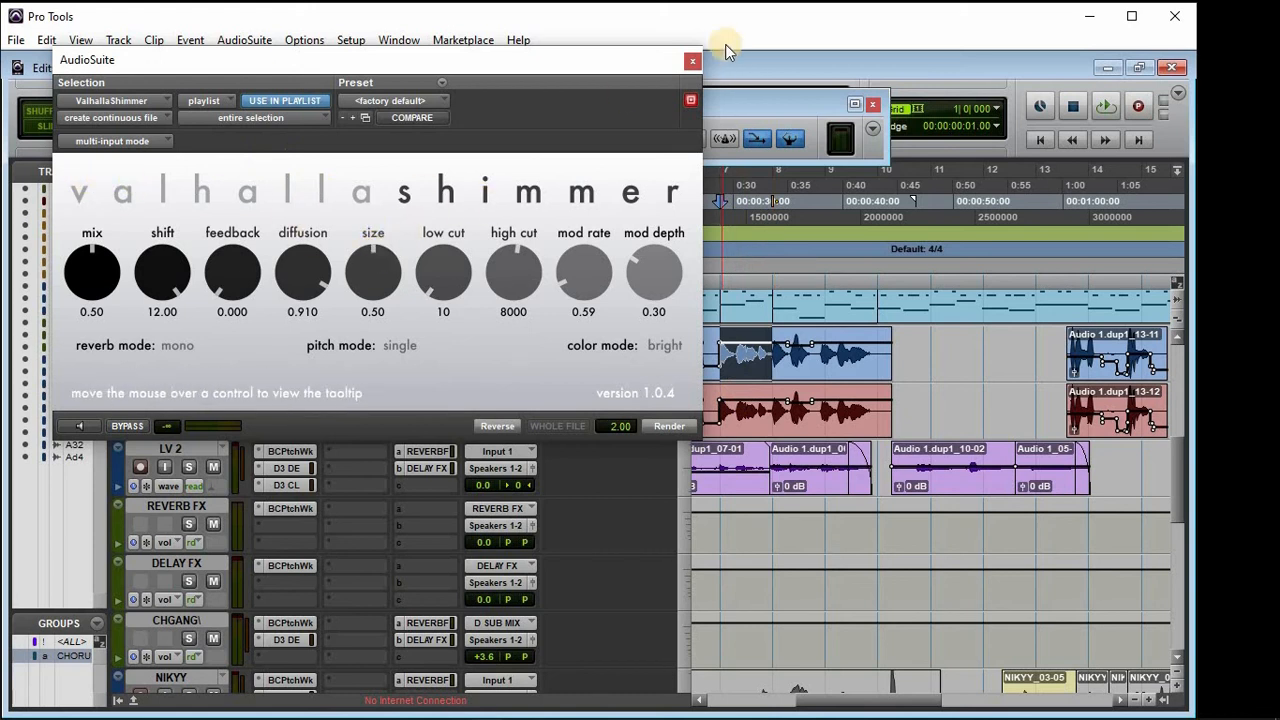
pyautogui.click(692, 61)
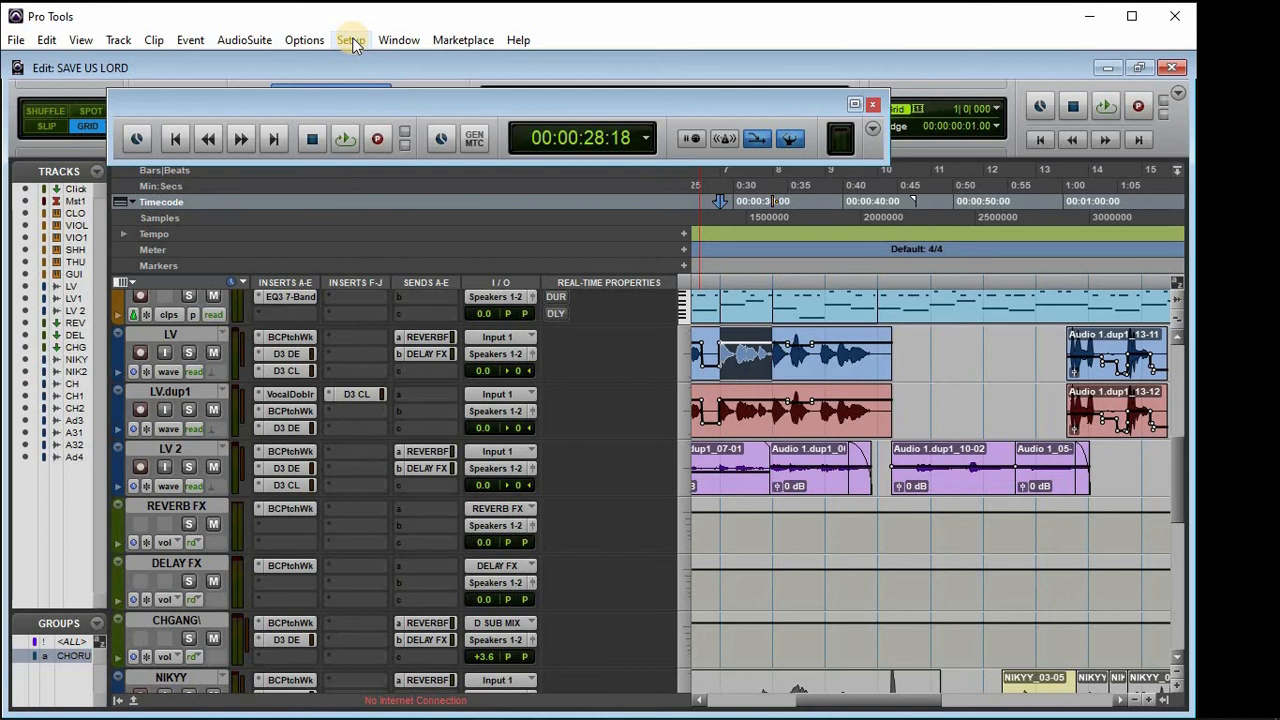
# Set the Audition Path to Output 1 (Stereo) in the output page of I/O Setup.
pyautogui.click(352, 40)
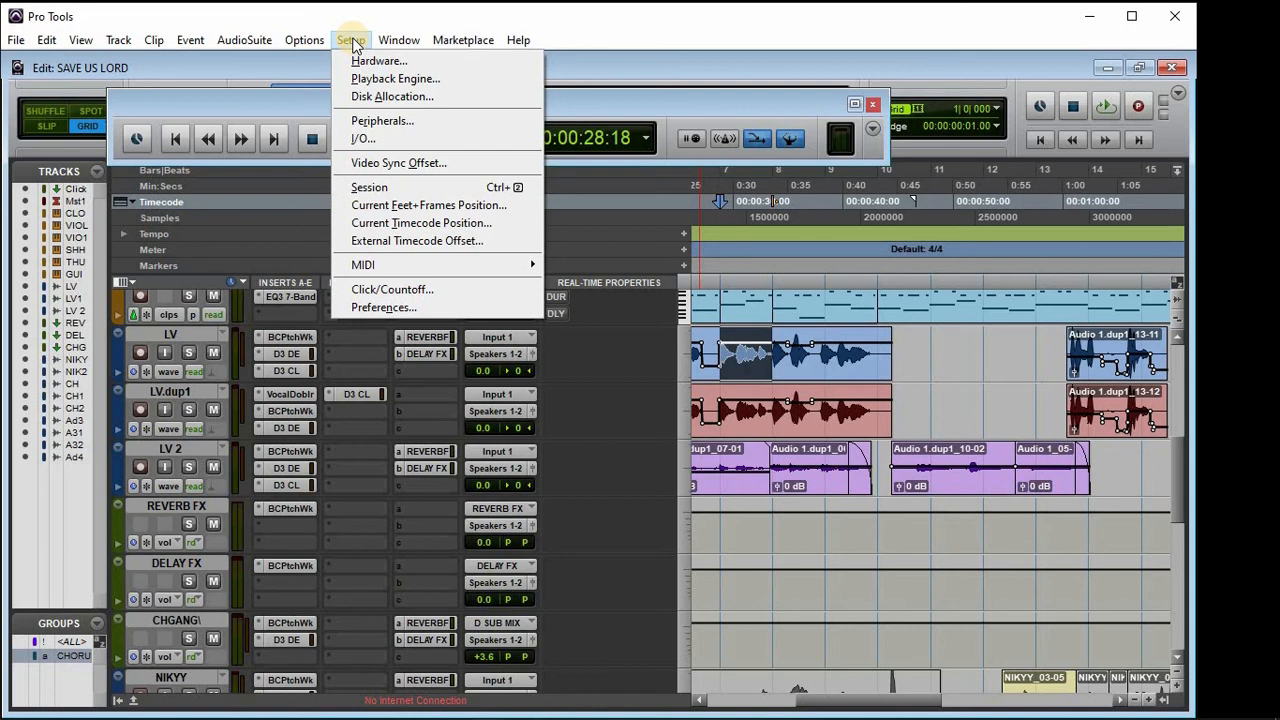
pyautogui.click(372, 136)
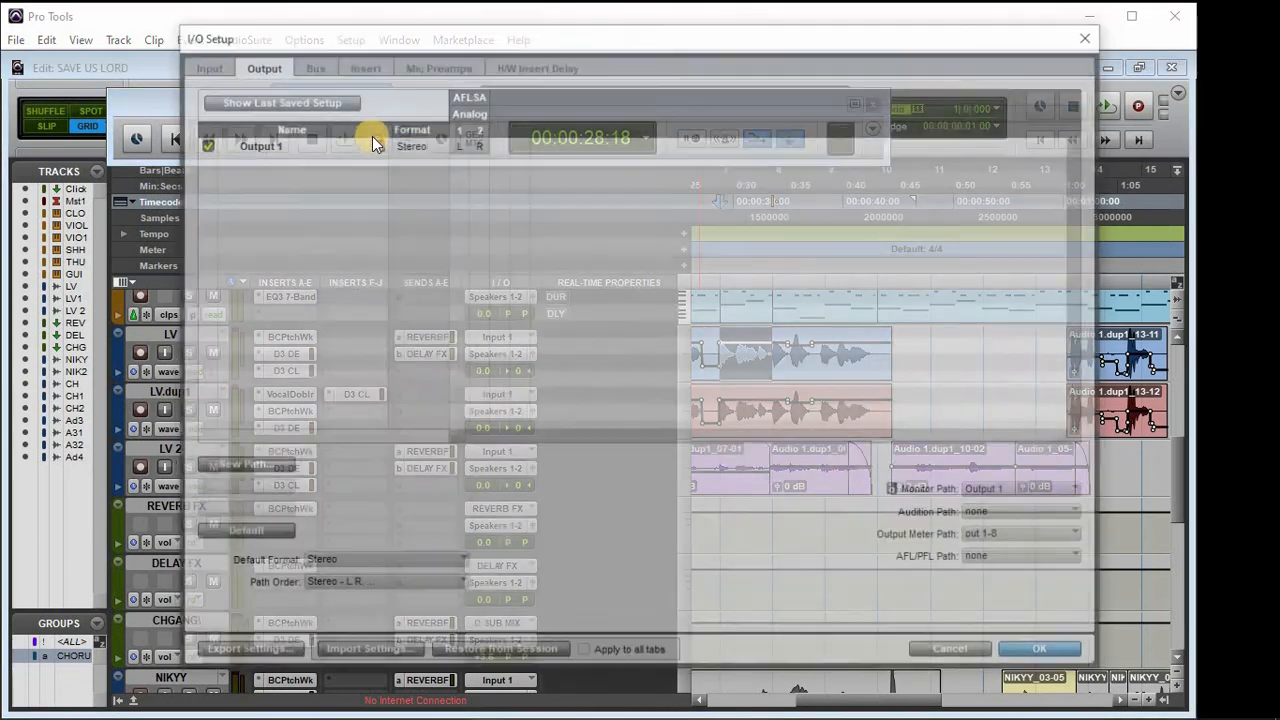
pyautogui.moveTo(534, 32); pyautogui.dragTo(433, 24)
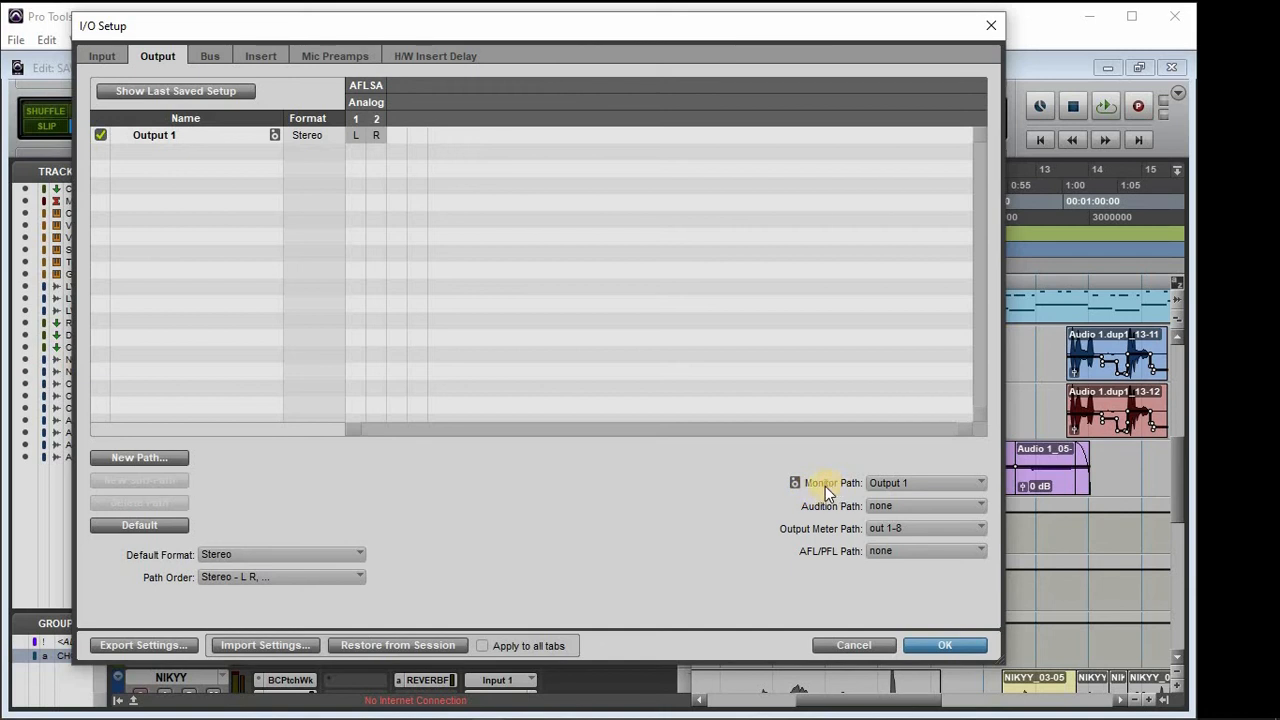
pyautogui.click(917, 503)
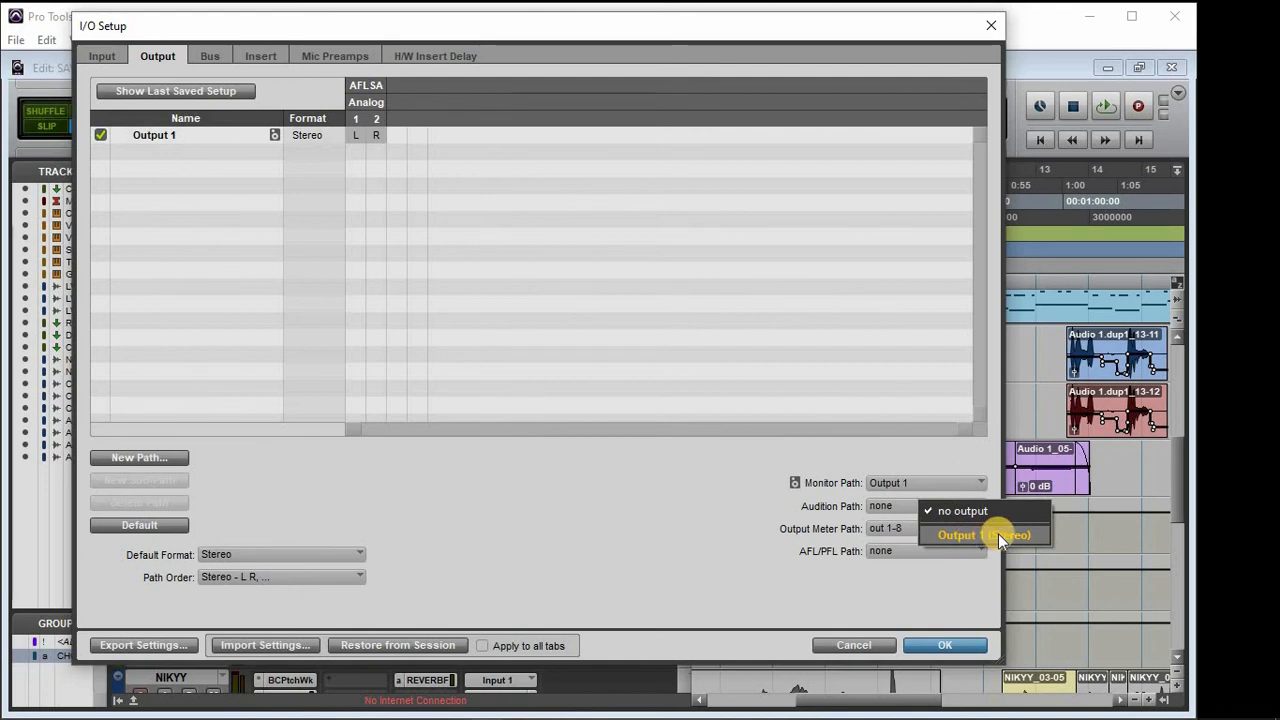
pyautogui.click(998, 533)
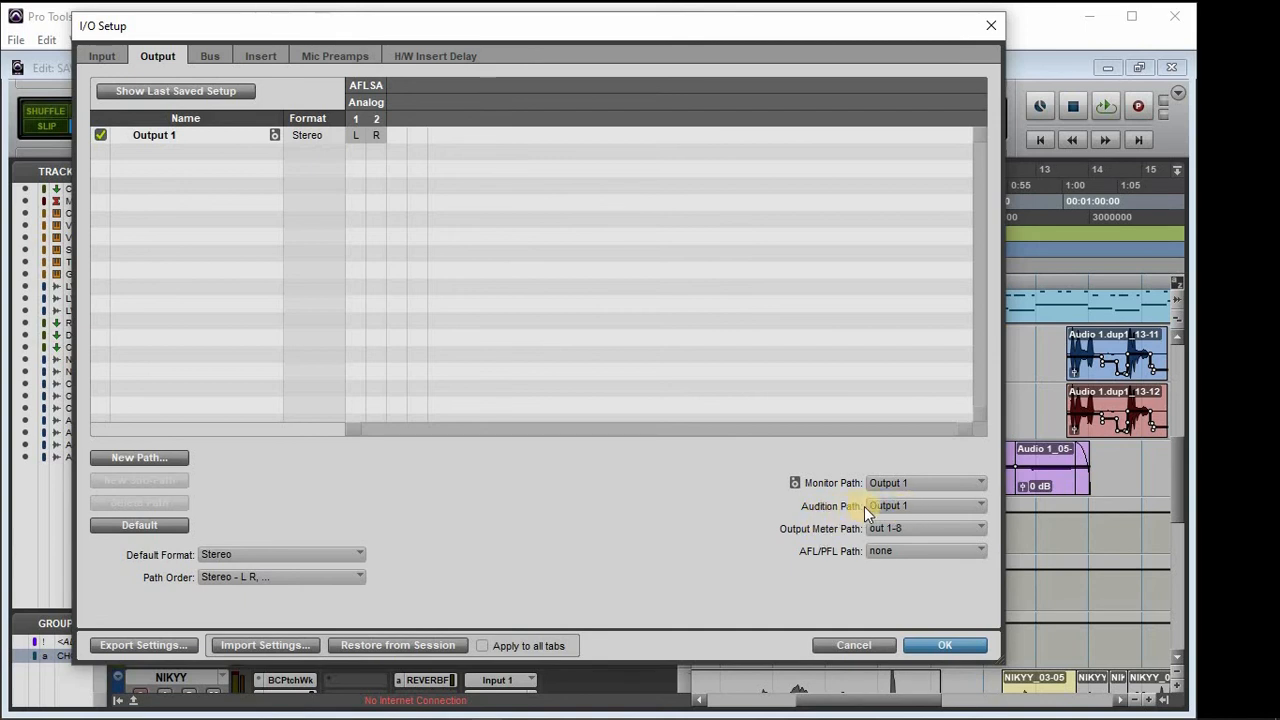
pyautogui.click(933, 645)
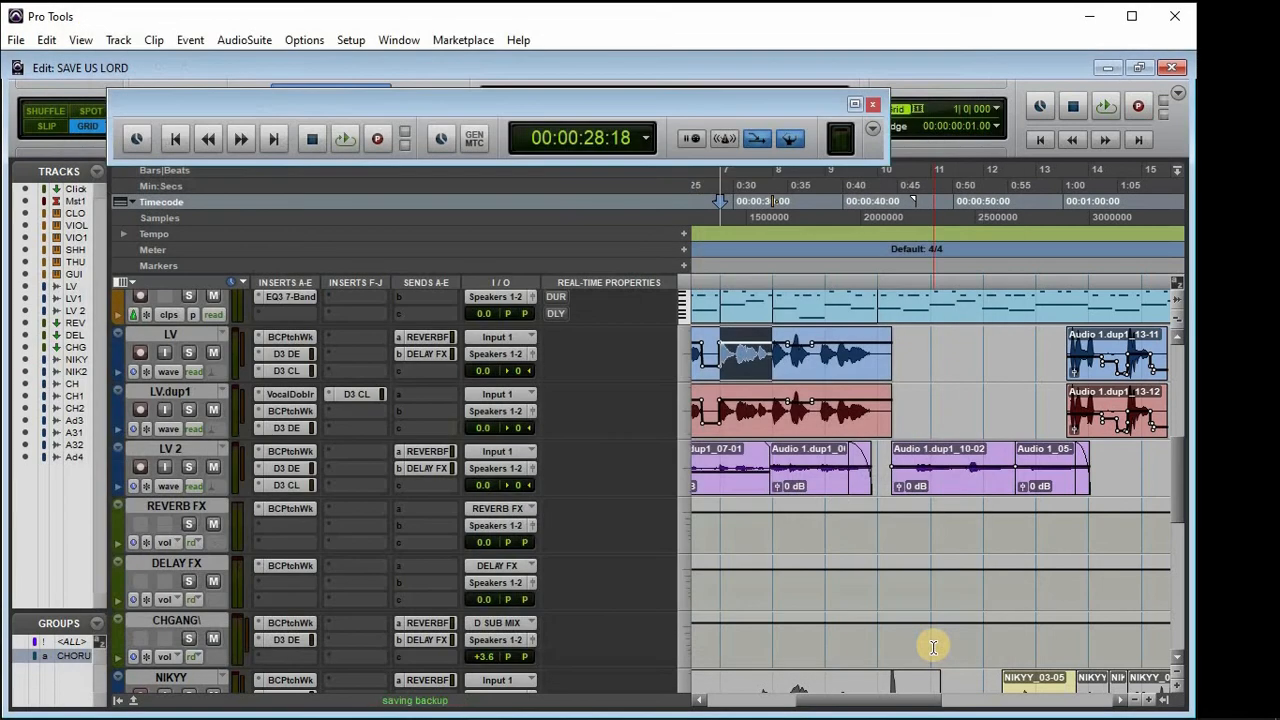
# Reopen the ValhallaShimmer AudioSuite reverb and preview it on the selected LV audio.
pyautogui.click(244, 40)
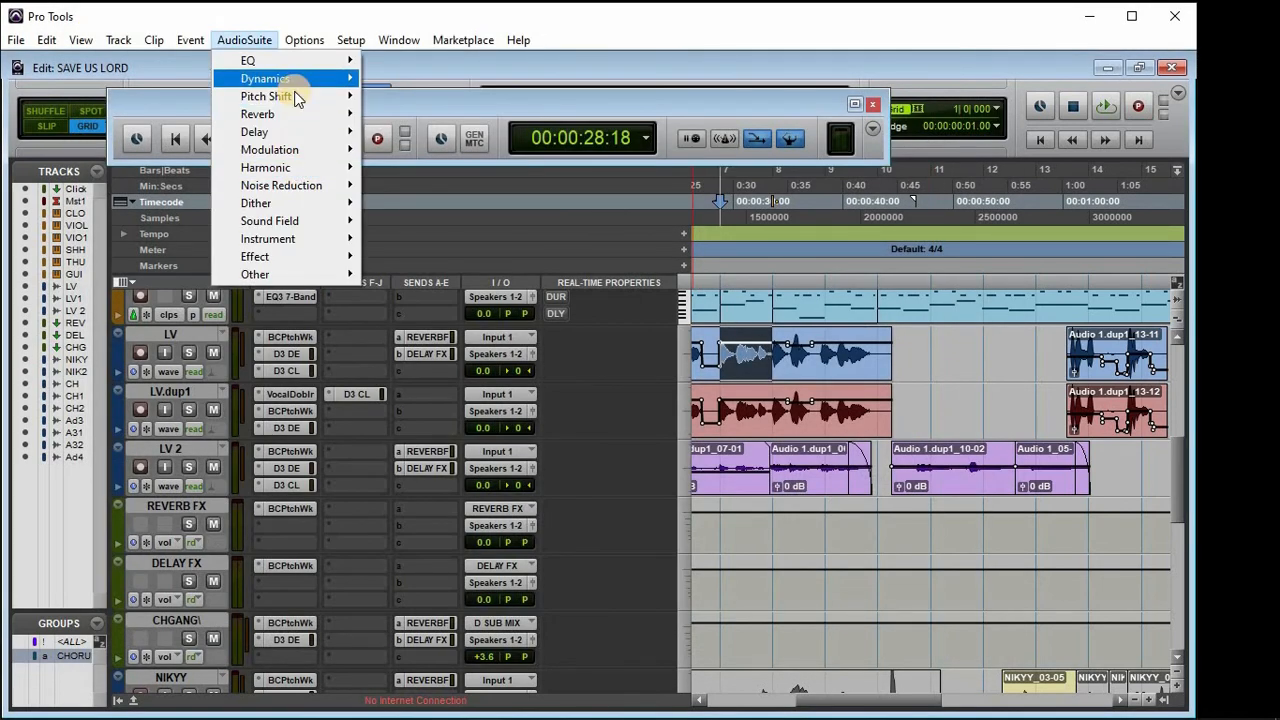
pyautogui.moveTo(290, 114)
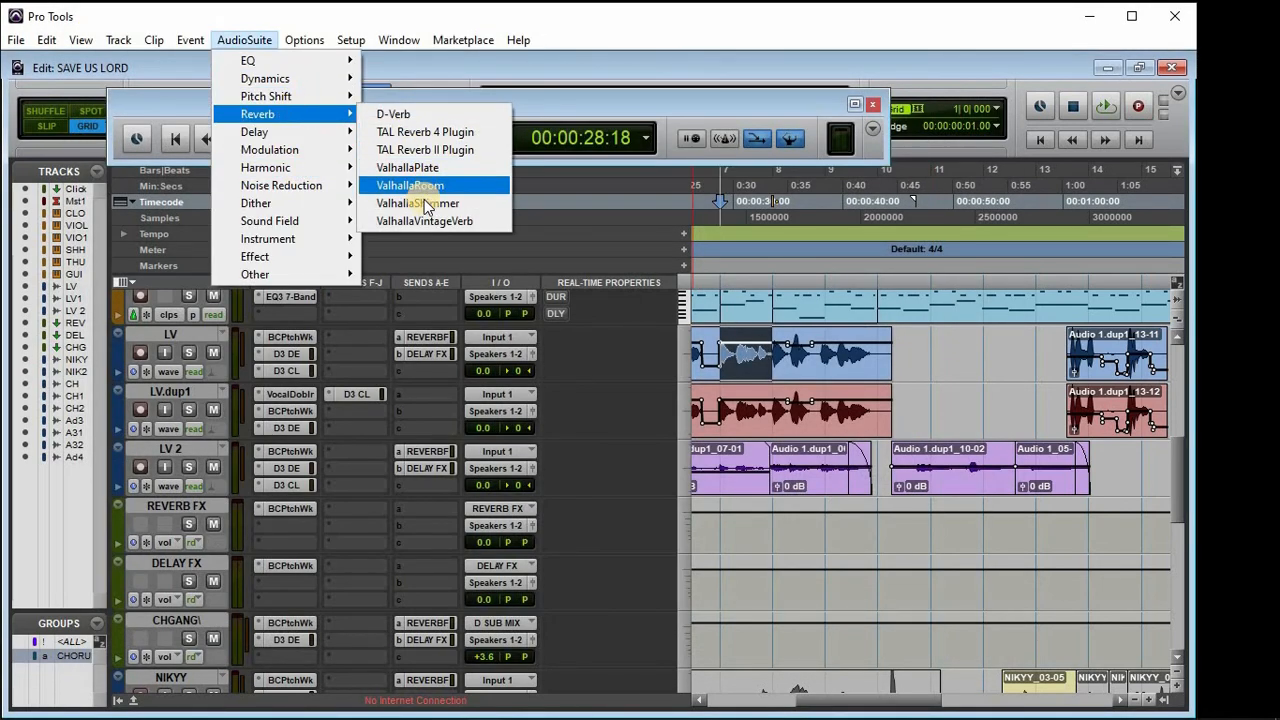
pyautogui.click(423, 199)
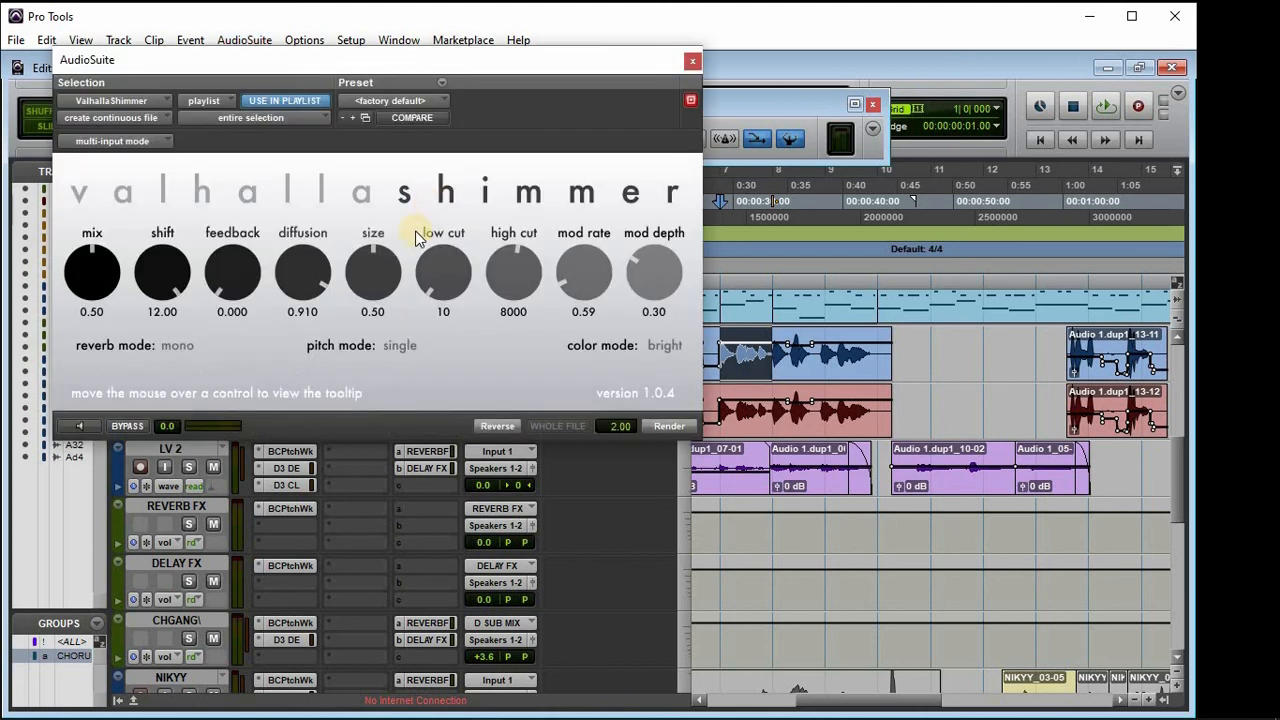
pyautogui.click(84, 426)
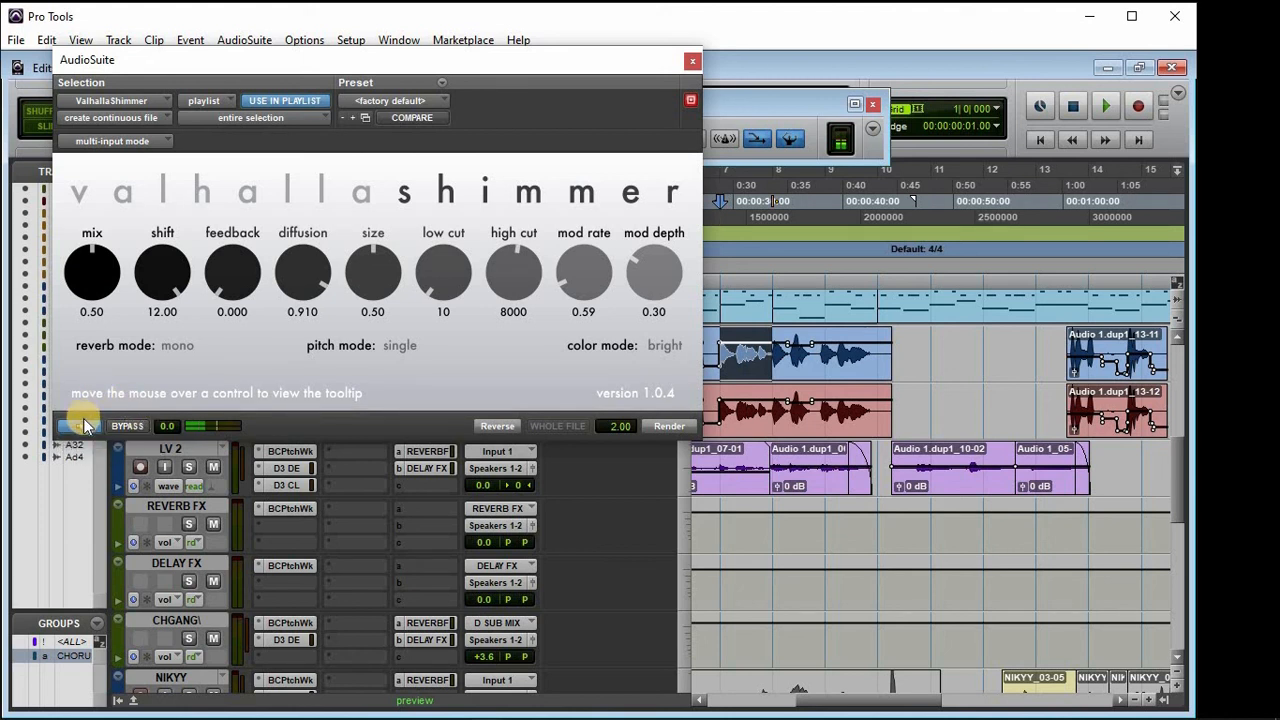
pyautogui.click(84, 428)
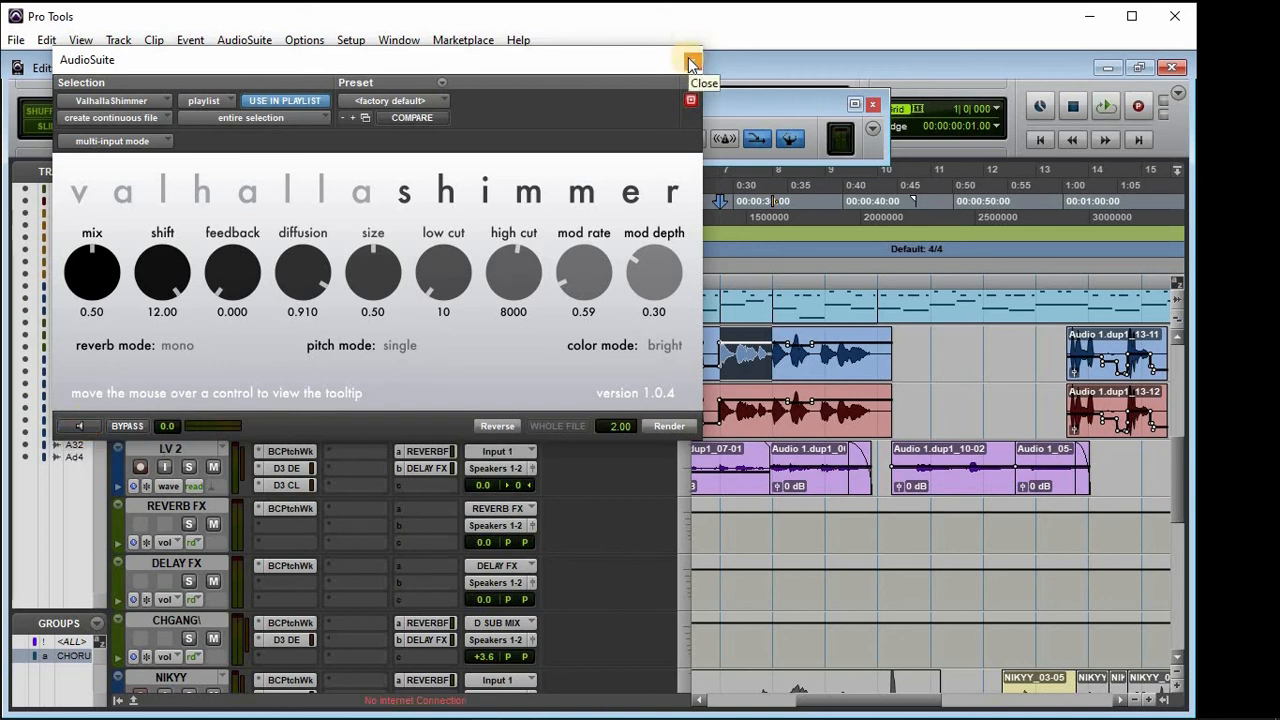
# Preview the selection again with the ValhallaShimmer mix adjusted to 0.51, stop the preview and close the plug-in.
pyautogui.click(77, 428)
pyautogui.moveTo(96, 264)
pyautogui.mouseDown()
pyautogui.moveTo(97, 245)
pyautogui.moveTo(96, 288)
pyautogui.moveTo(96, 276)
pyautogui.mouseUp()
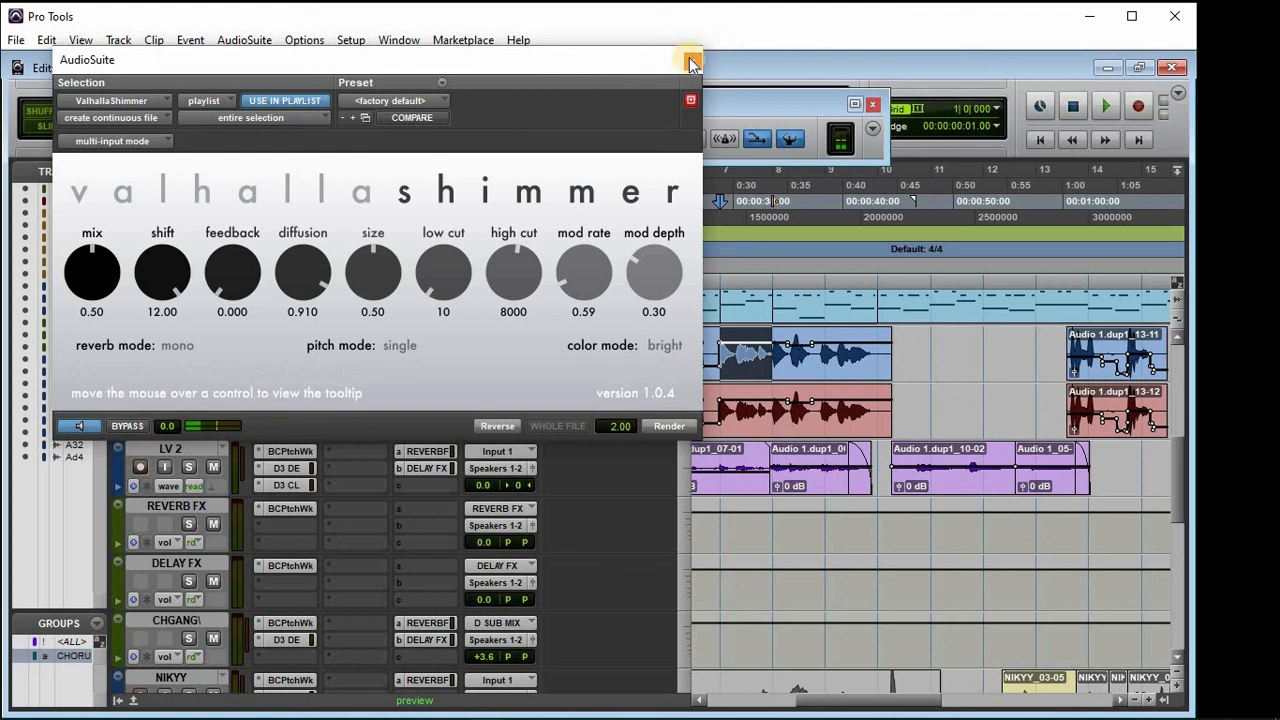
pyautogui.click(88, 424)
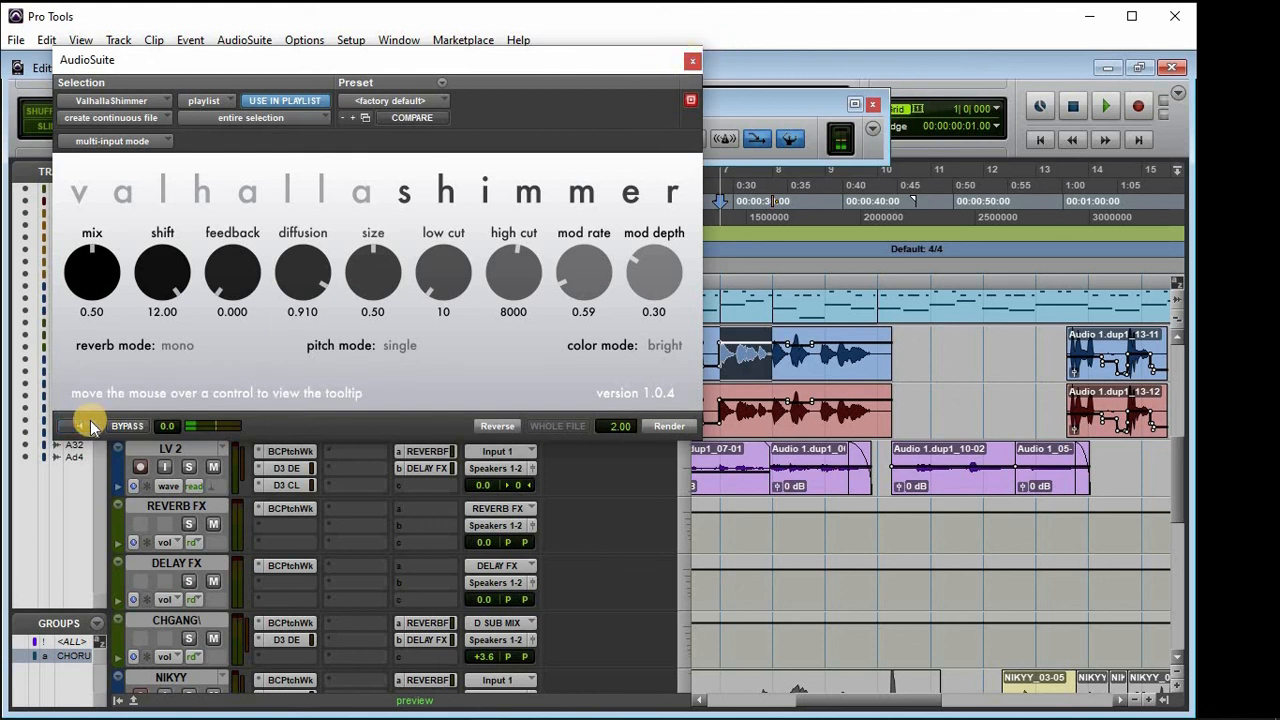
pyautogui.click(694, 64)
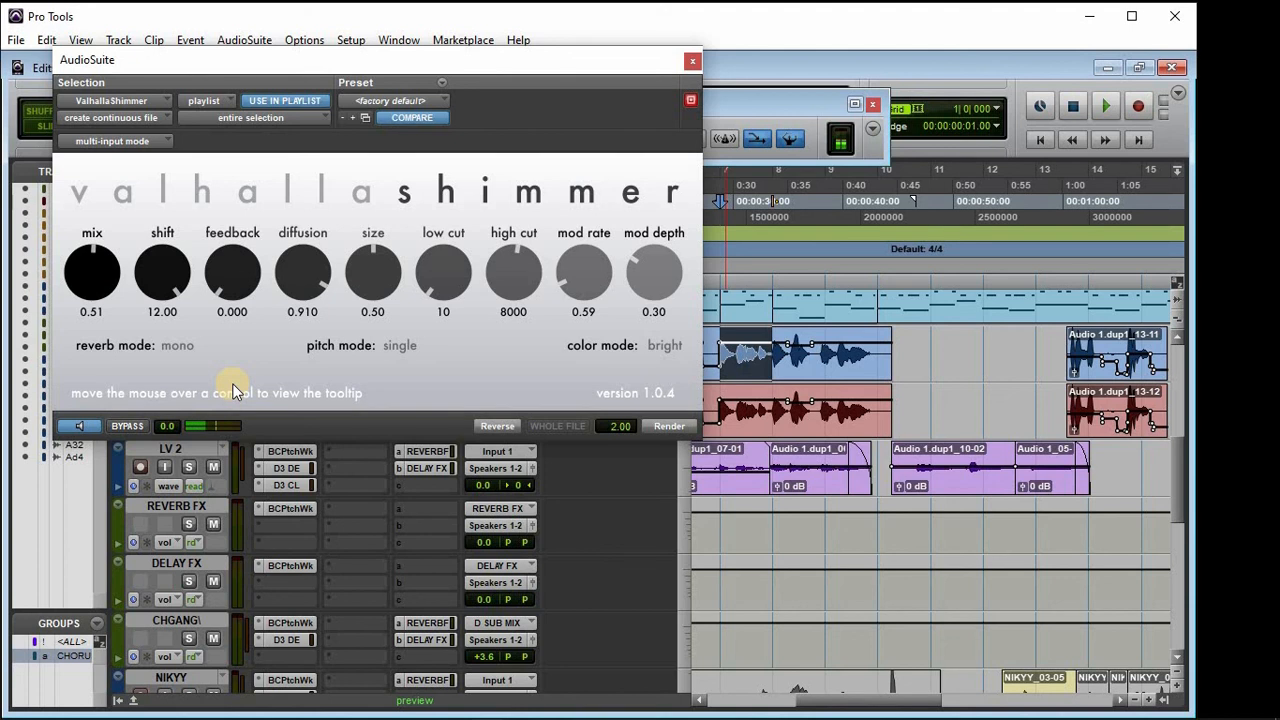
pyautogui.click(85, 430)
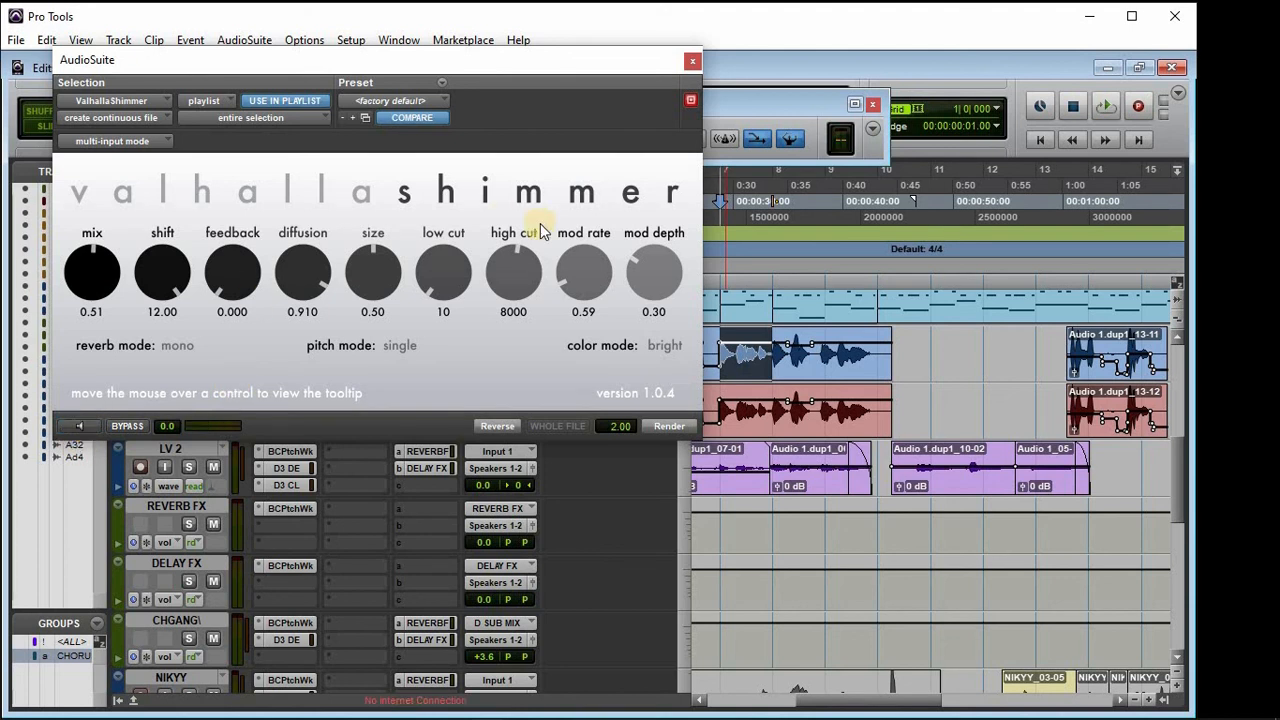
pyautogui.click(691, 61)
# Reselect Output 1 (Stereo) as the Audition Path in I/O Setup and return to the LV clip.
pyautogui.click(350, 40)
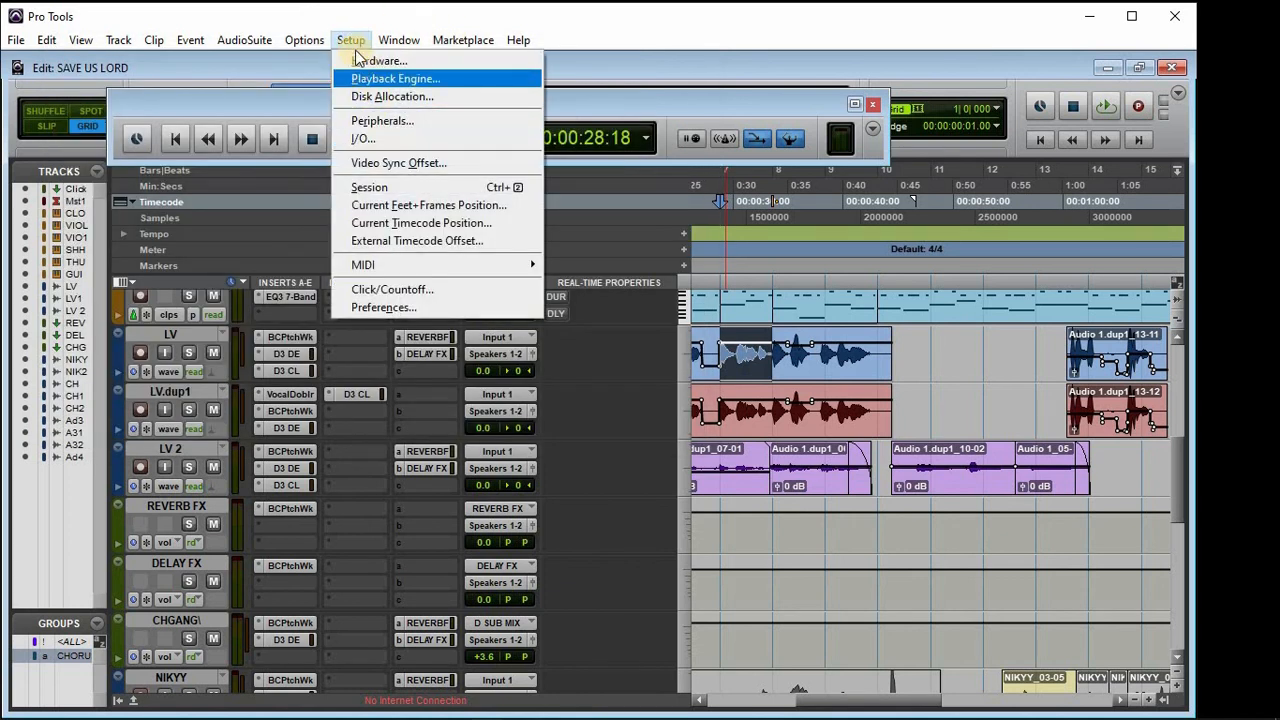
pyautogui.click(386, 138)
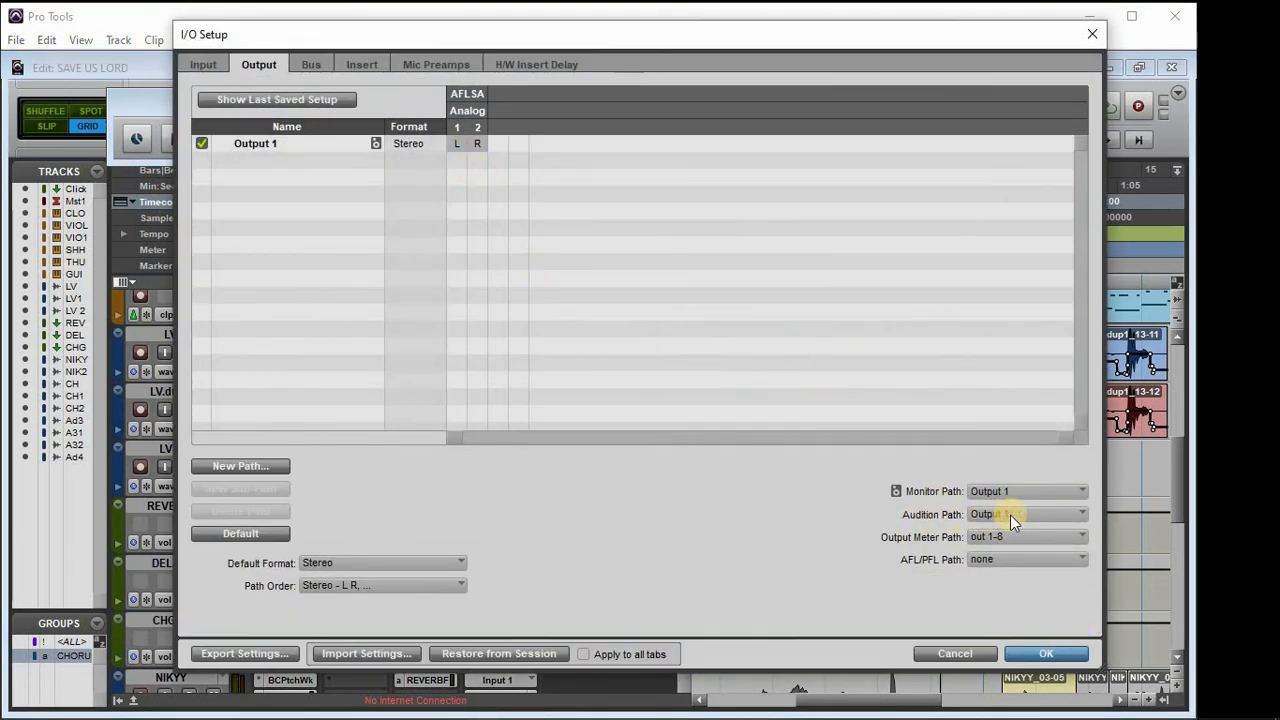
pyautogui.click(1015, 515)
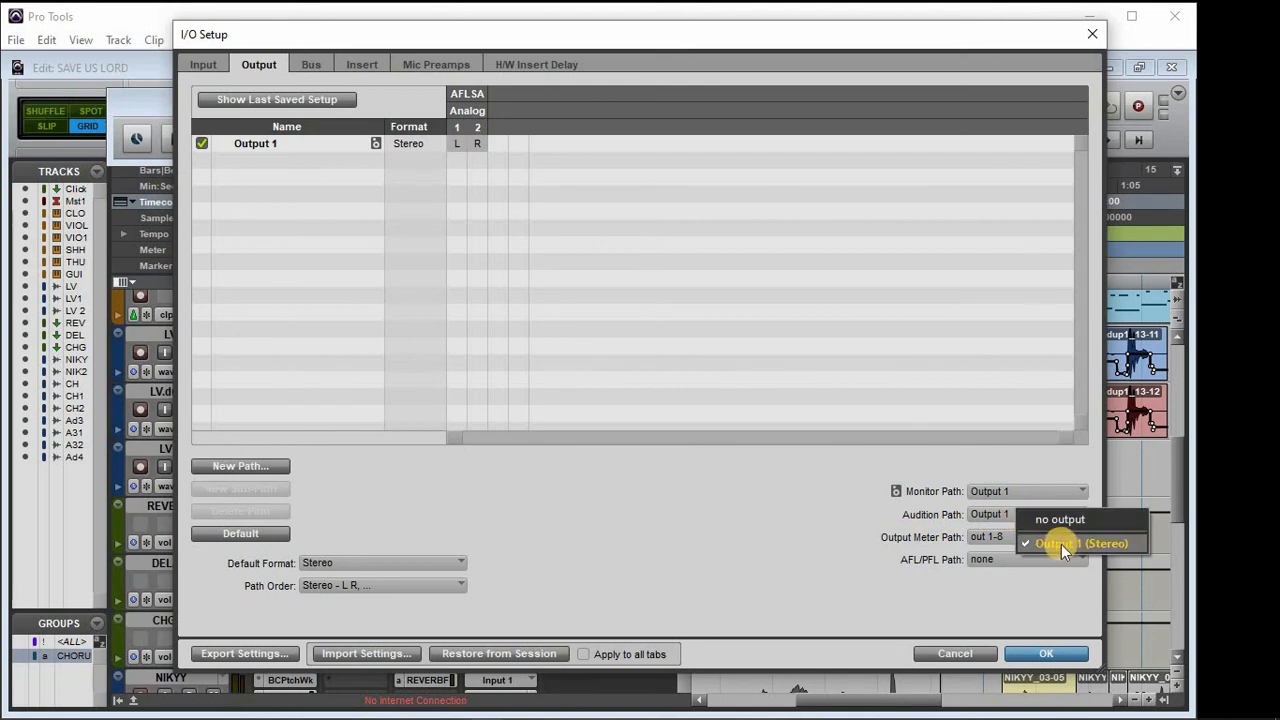
pyautogui.click(1062, 544)
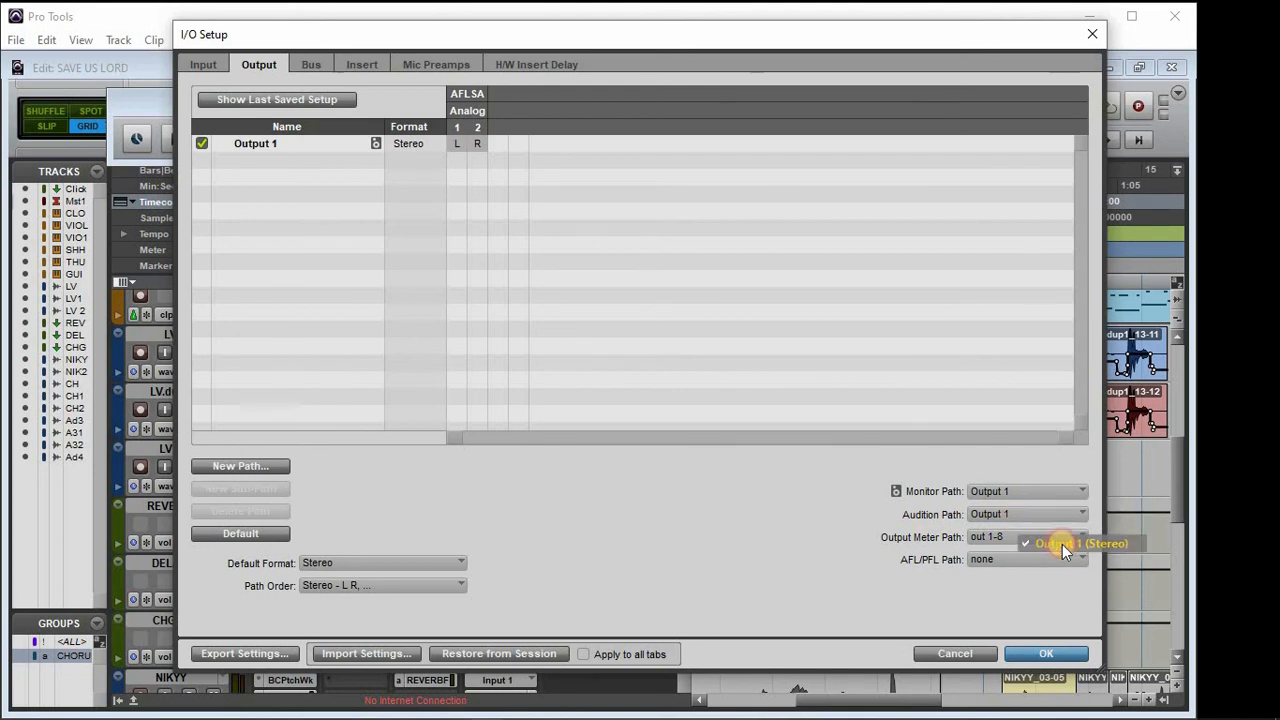
pyautogui.click(1041, 652)
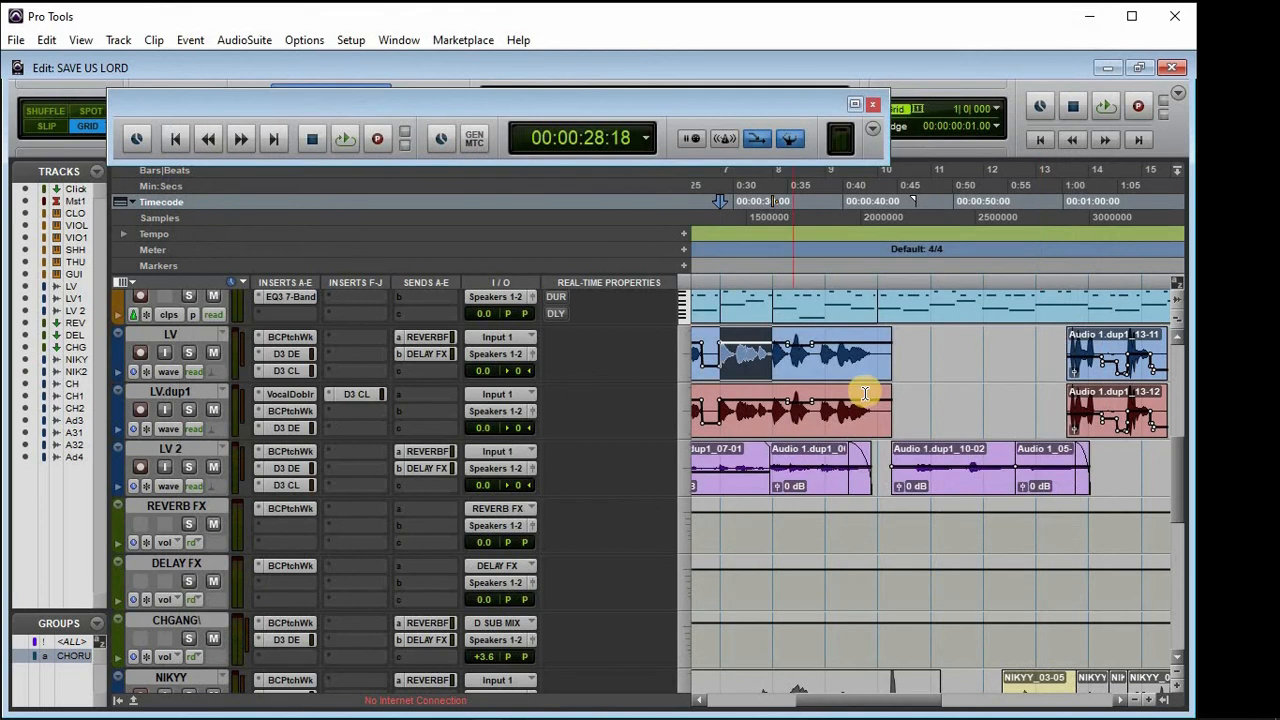
pyautogui.click(756, 368)
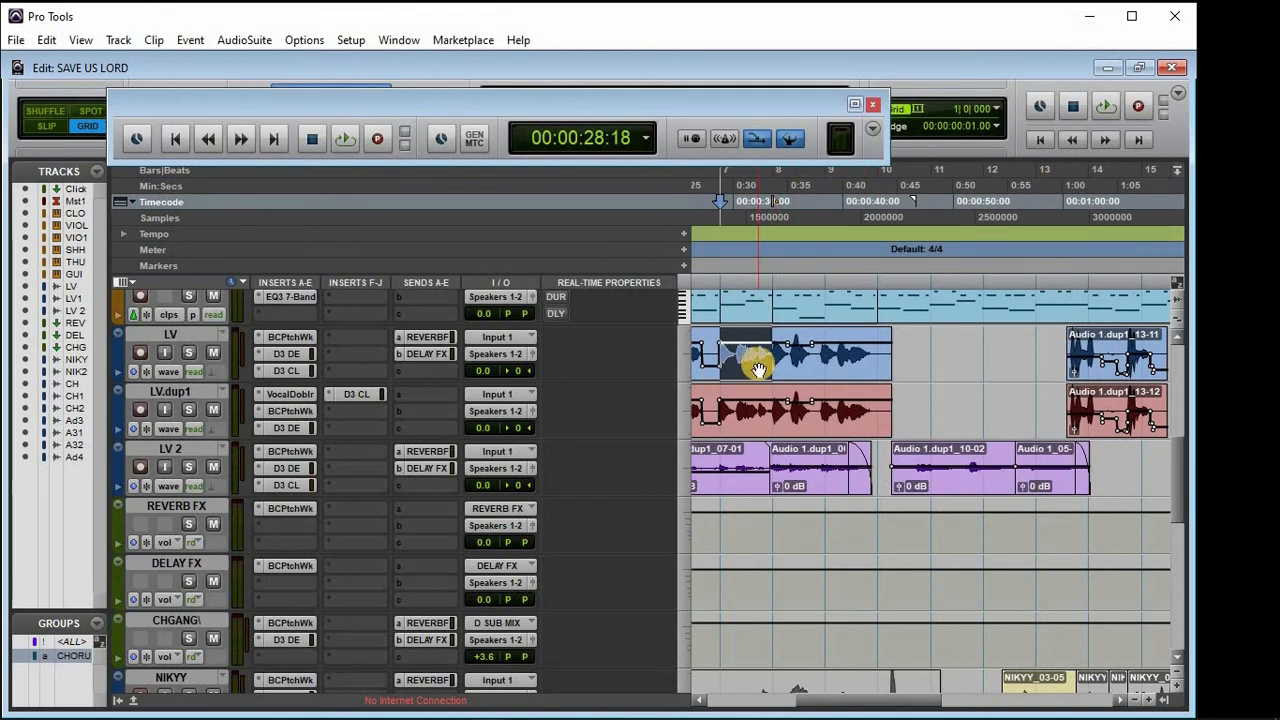